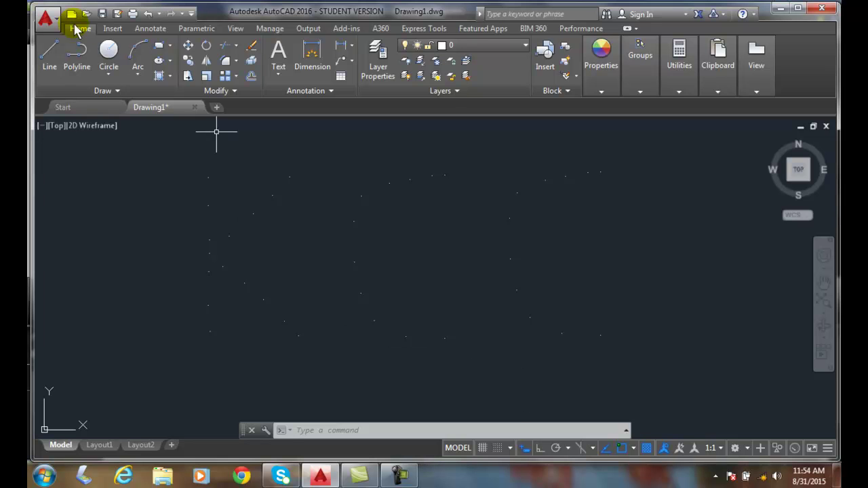
Place five extra point objects with Multiple Points in the gaps among the existing dots.
{"action": "left_click", "coordinate": [116, 89]}
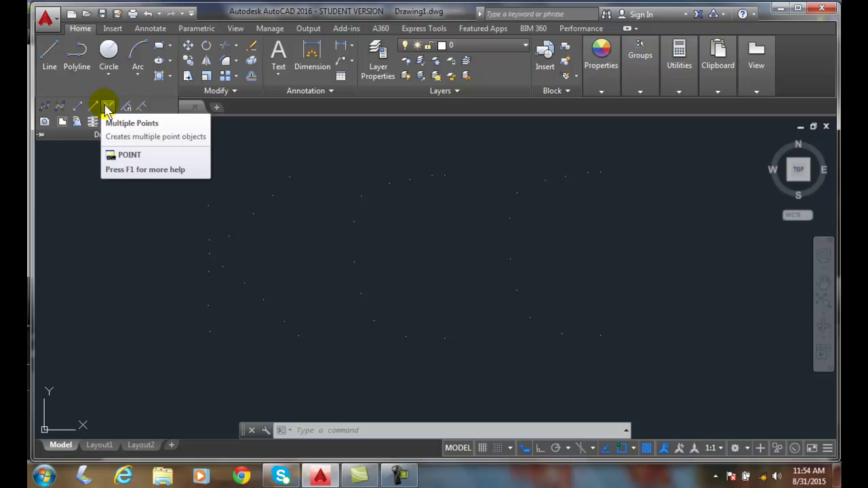
{"action": "left_click", "coordinate": [107, 109]}
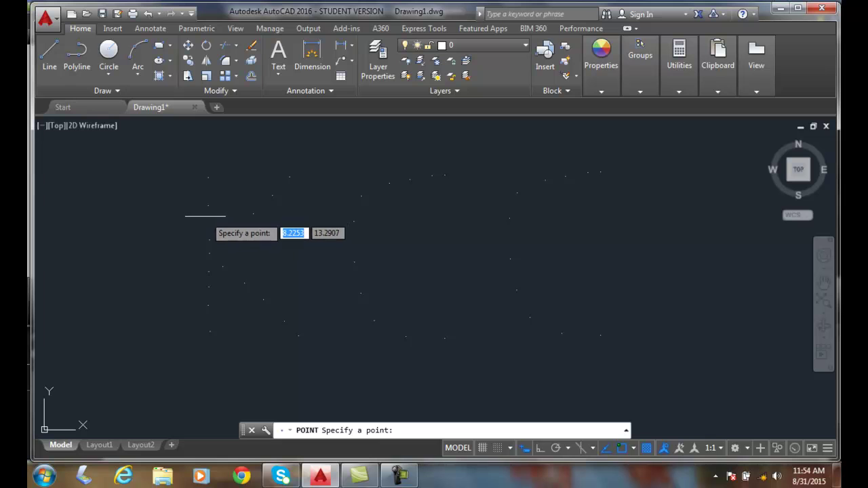
{"action": "left_click", "coordinate": [208, 219]}
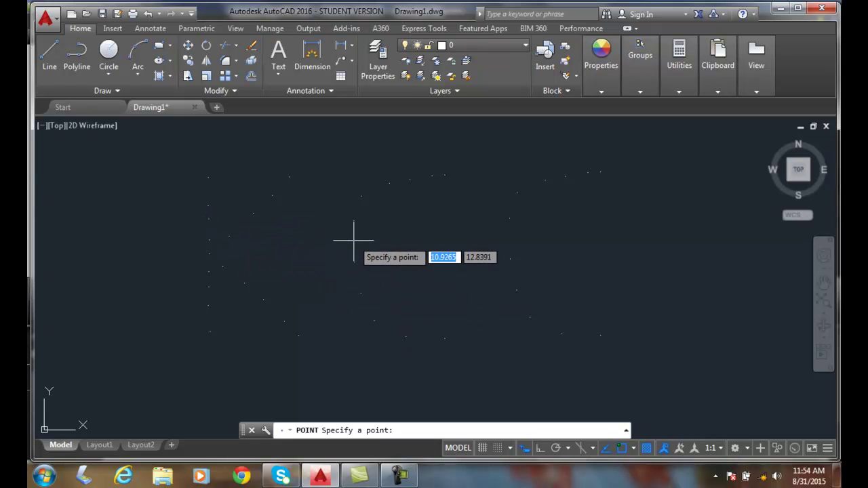
{"action": "left_click", "coordinate": [353, 240]}
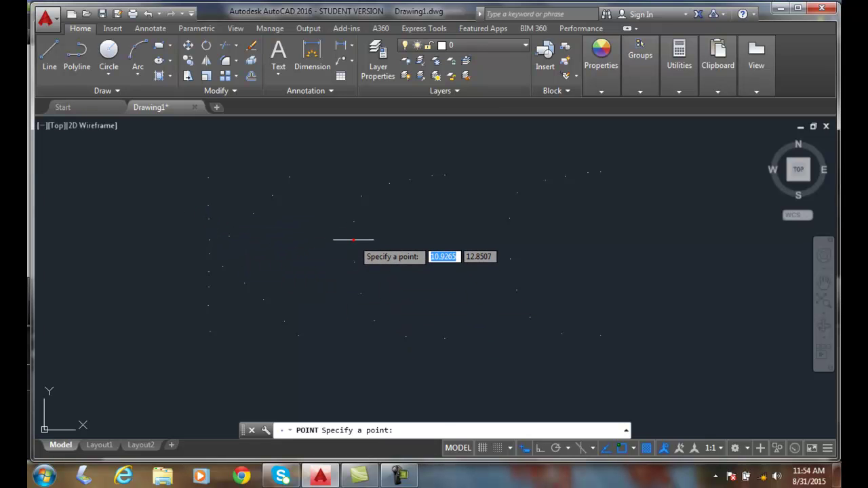
{"action": "left_click", "coordinate": [357, 278]}
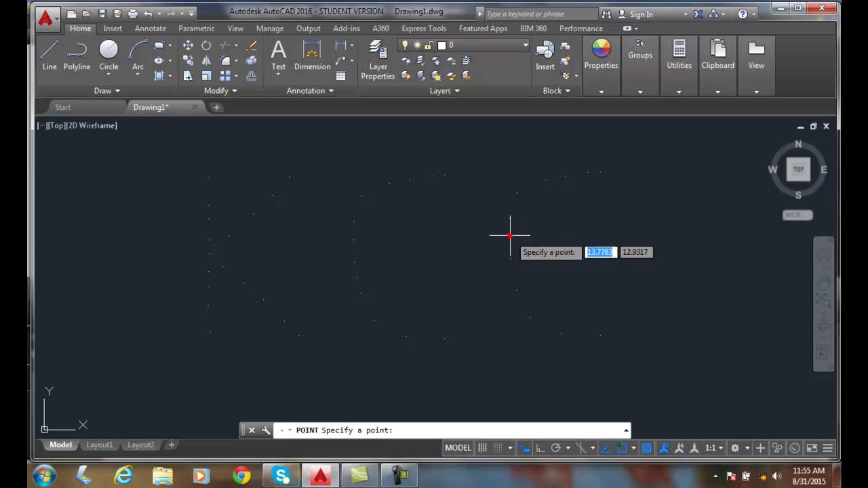
{"action": "left_click", "coordinate": [510, 235]}
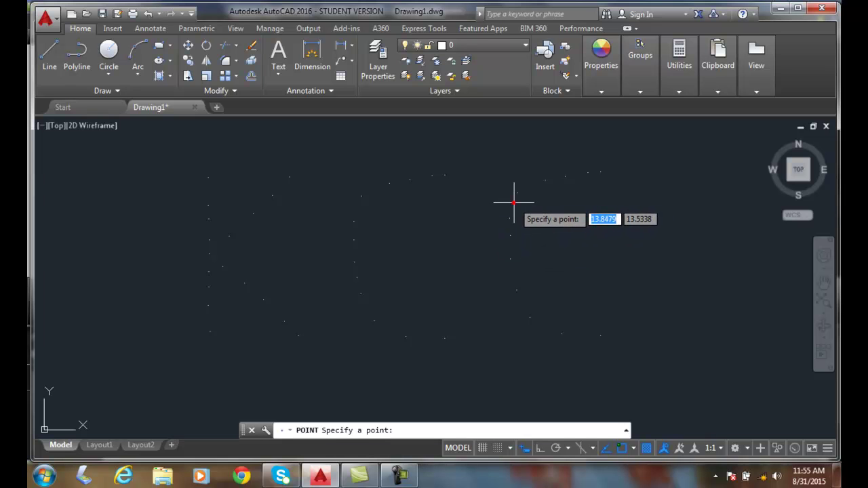
{"action": "left_click", "coordinate": [514, 201]}
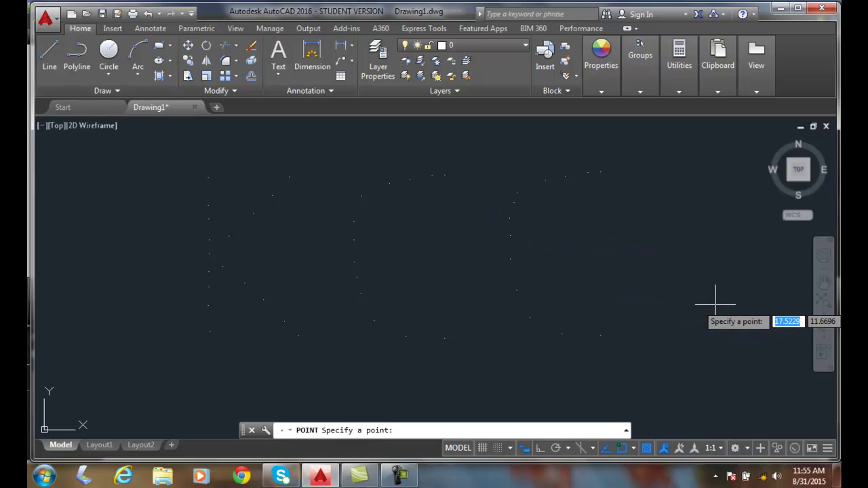
{"action": "key", "text": "Escape"}
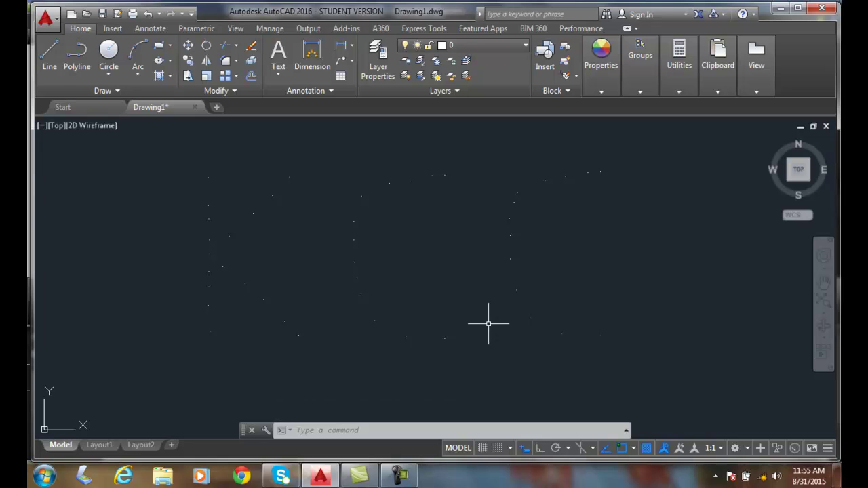
Switch off Endpoint, Center and Intersection object snaps so only Node stays enabled.
{"action": "left_click", "coordinate": [634, 449]}
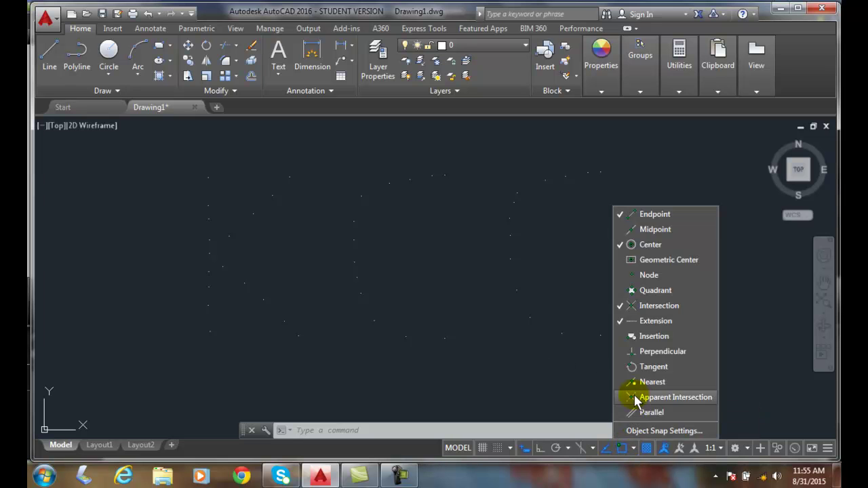
{"action": "left_click", "coordinate": [619, 216]}
{"action": "left_click", "coordinate": [621, 243]}
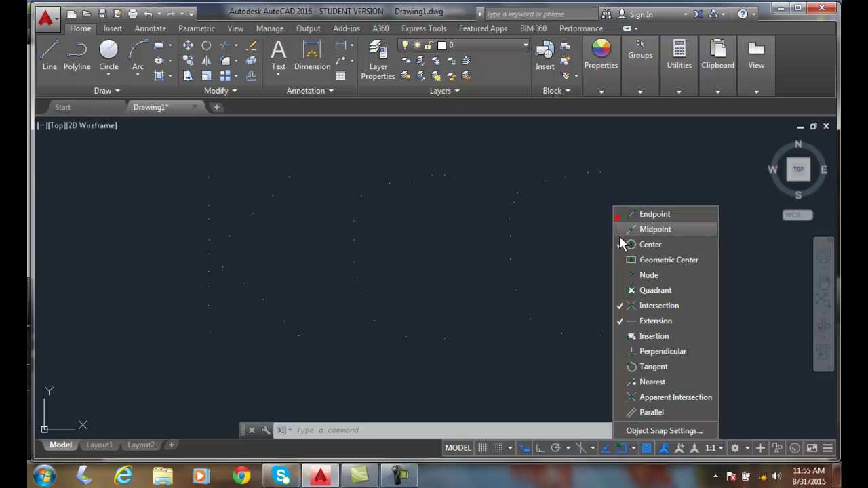
{"action": "left_click", "coordinate": [620, 244]}
{"action": "left_click", "coordinate": [616, 307]}
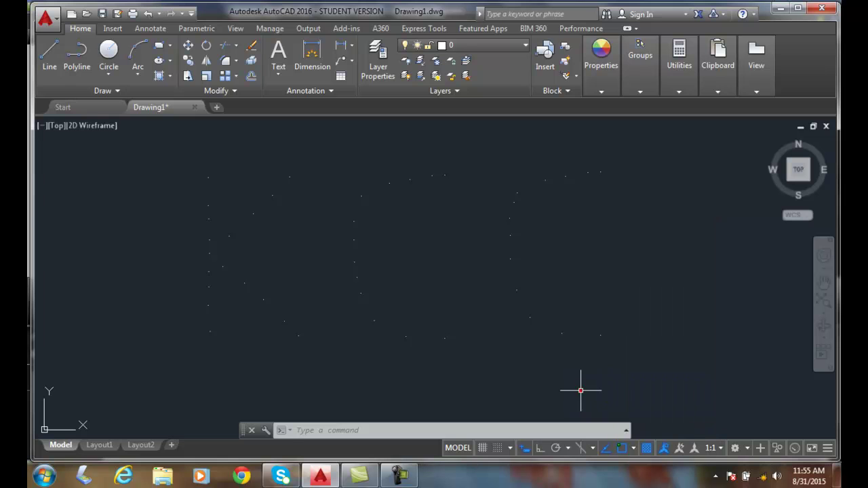
Draw the K's stem as a line snapped through nine nodes down the left column of dots.
{"action": "left_click", "coordinate": [49, 56]}
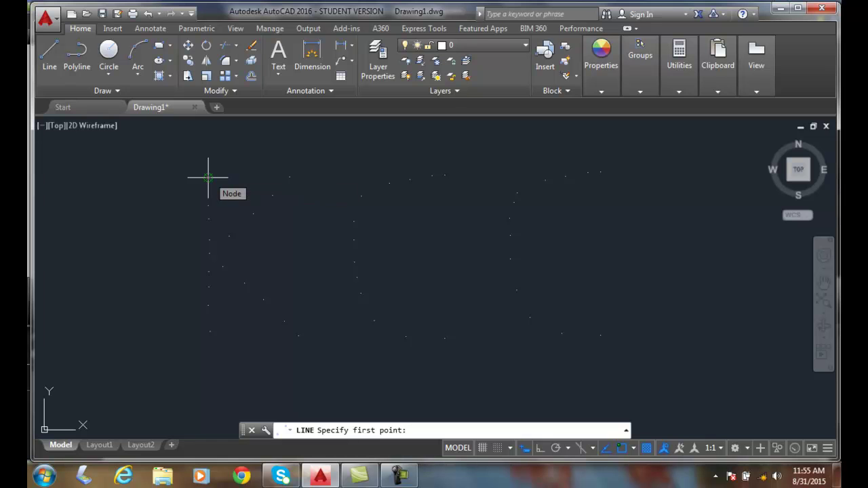
{"action": "left_click", "coordinate": [209, 176]}
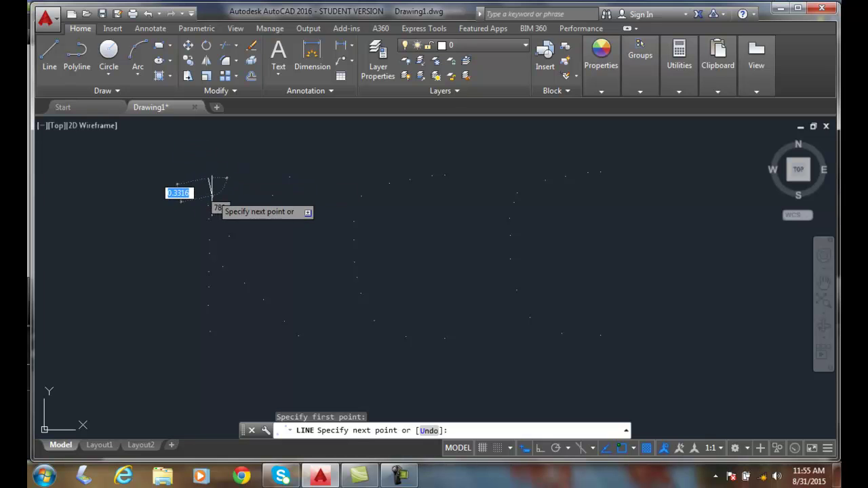
{"action": "left_click", "coordinate": [207, 205]}
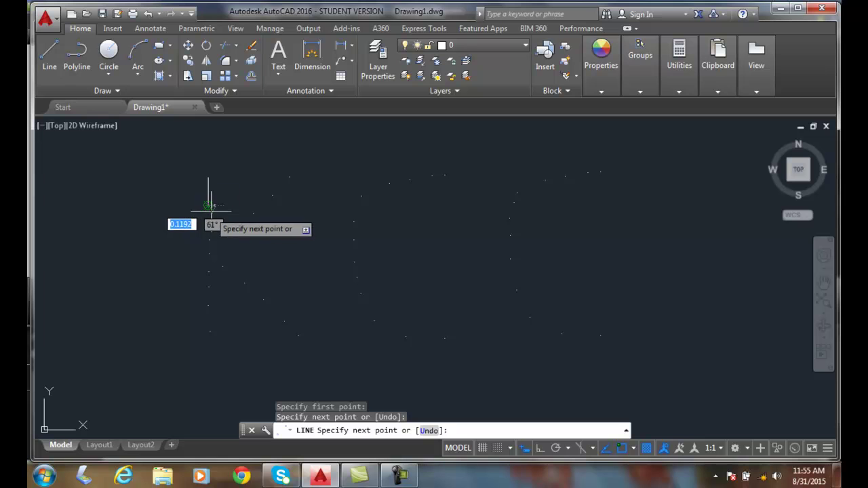
{"action": "left_click", "coordinate": [208, 218]}
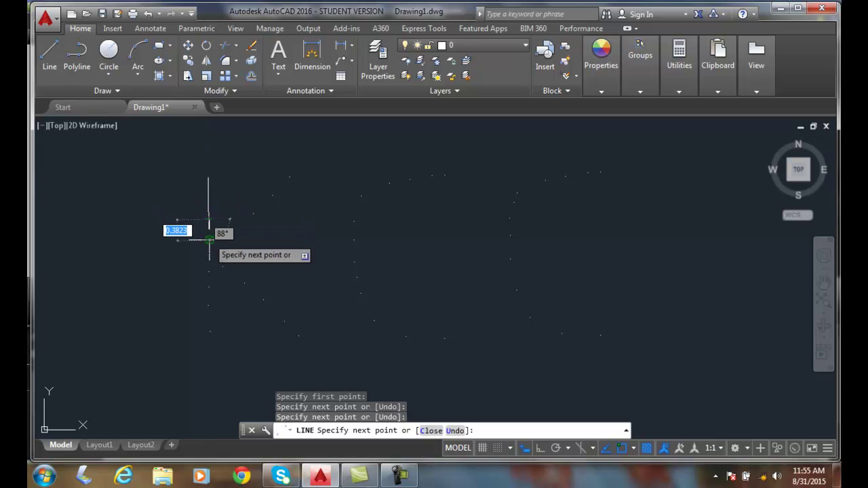
{"action": "left_click", "coordinate": [209, 244]}
{"action": "left_click", "coordinate": [209, 252]}
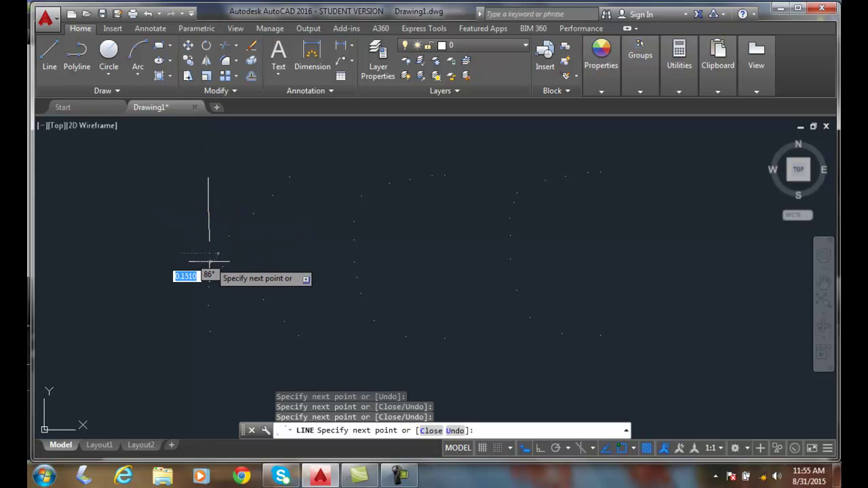
{"action": "left_click", "coordinate": [209, 271]}
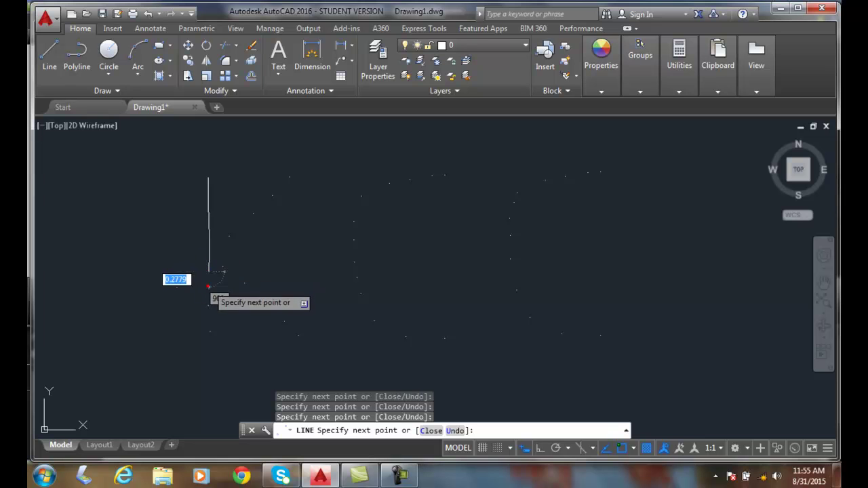
{"action": "left_click", "coordinate": [209, 287]}
{"action": "left_click", "coordinate": [209, 302]}
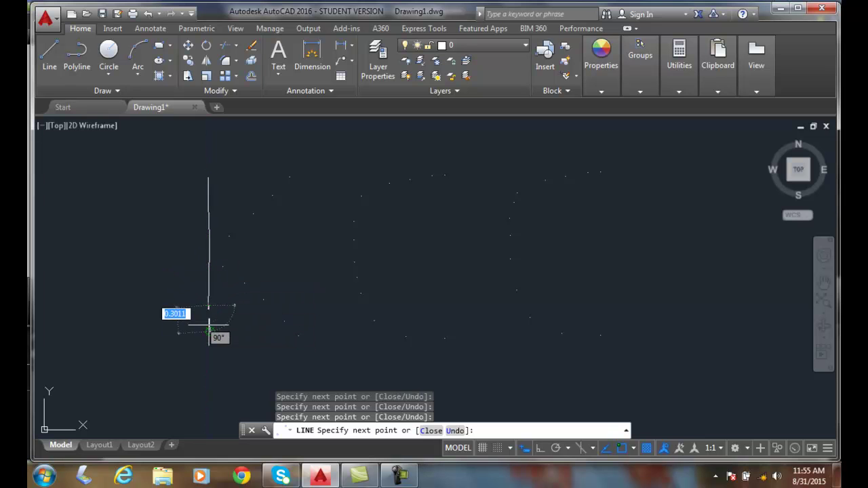
{"action": "left_click", "coordinate": [209, 325]}
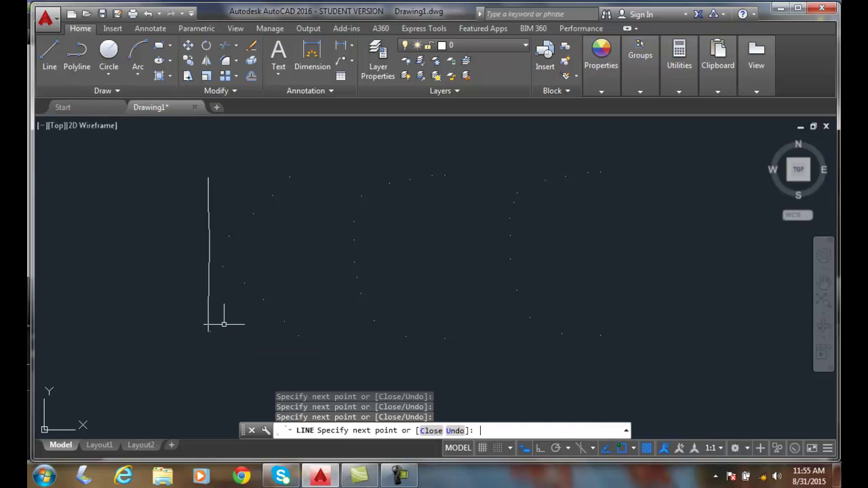
{"action": "key", "text": "Return"}
Draw the K's upper arm as a line from the top-right dot diagonally down to the stem.
{"action": "left_click", "coordinate": [50, 56]}
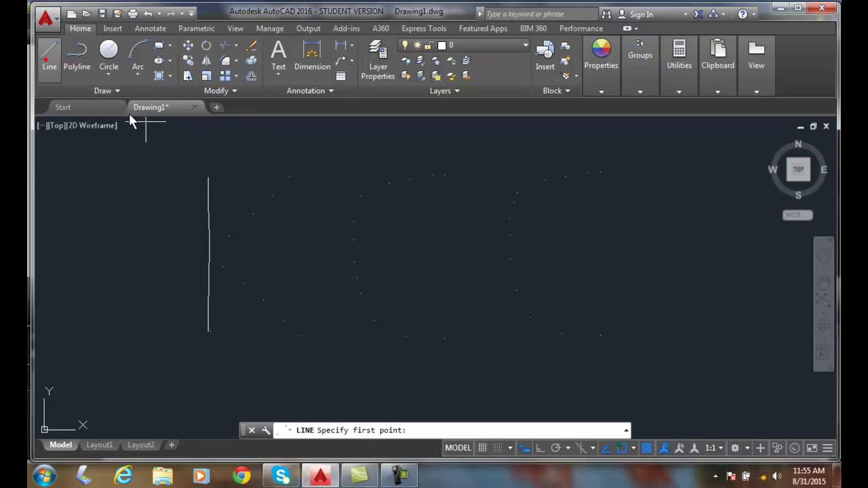
{"action": "left_click", "coordinate": [291, 176]}
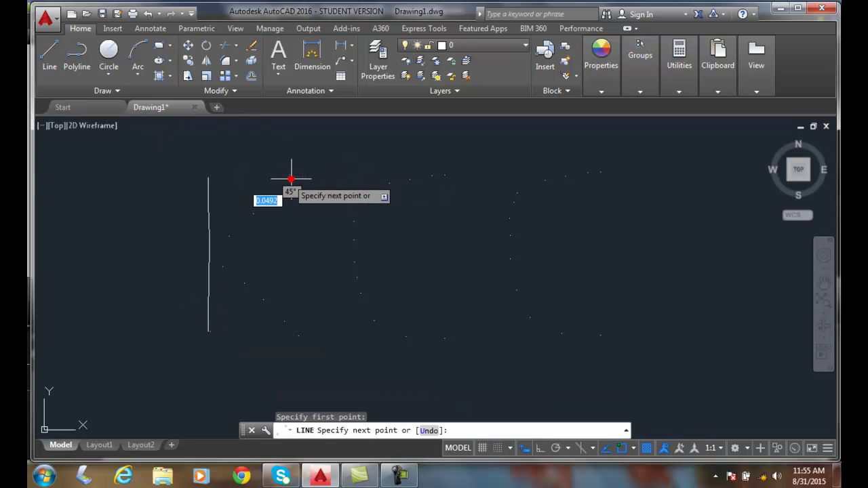
{"action": "left_click", "coordinate": [266, 195]}
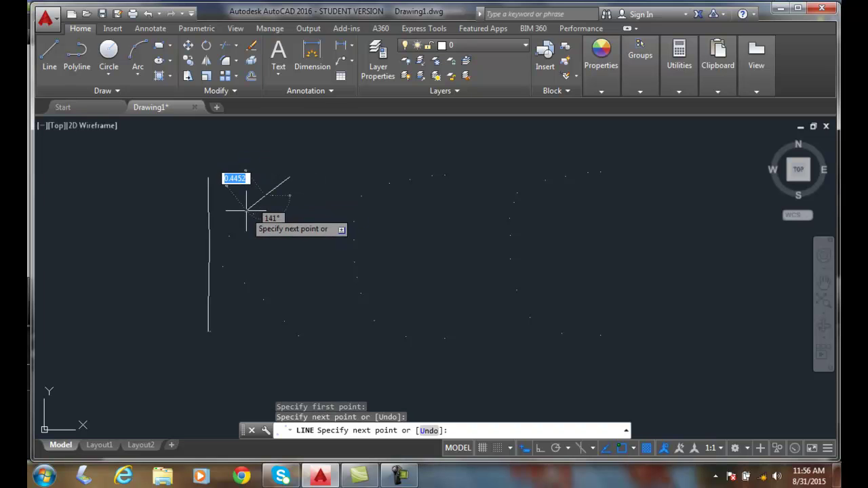
{"action": "left_click", "coordinate": [251, 215]}
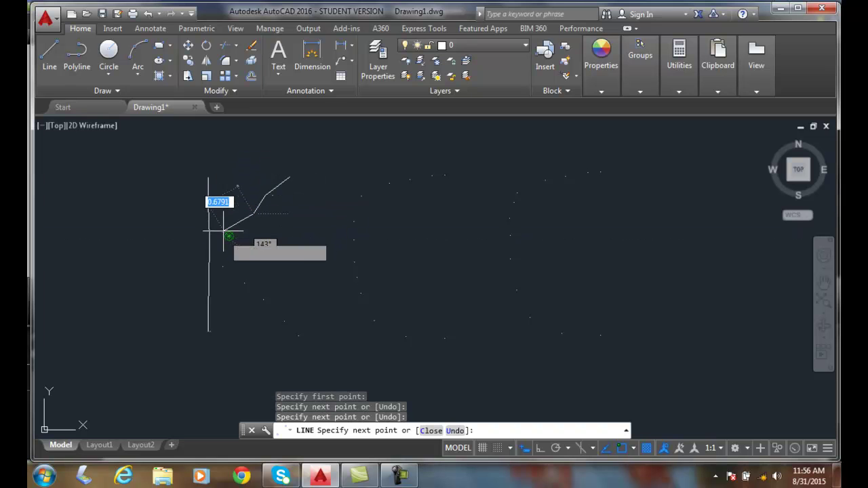
{"action": "left_click", "coordinate": [228, 234]}
{"action": "left_click", "coordinate": [209, 255]}
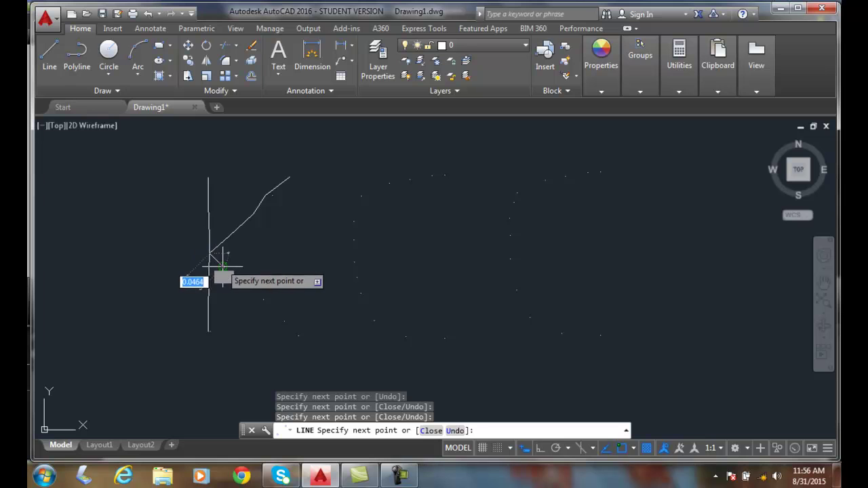
Draw the K's lower leg from the vertex down-right through the dots to the bottom point.
{"action": "left_click", "coordinate": [223, 262]}
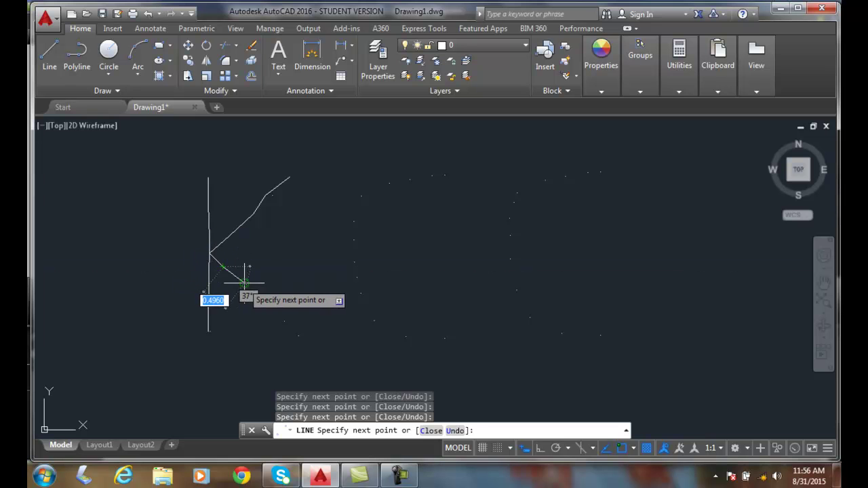
{"action": "left_click", "coordinate": [242, 283]}
{"action": "left_click", "coordinate": [264, 297]}
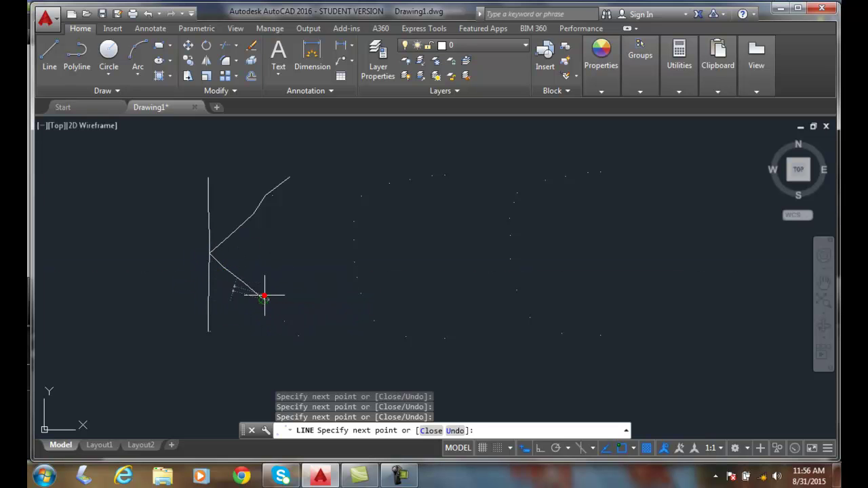
{"action": "left_click", "coordinate": [298, 338]}
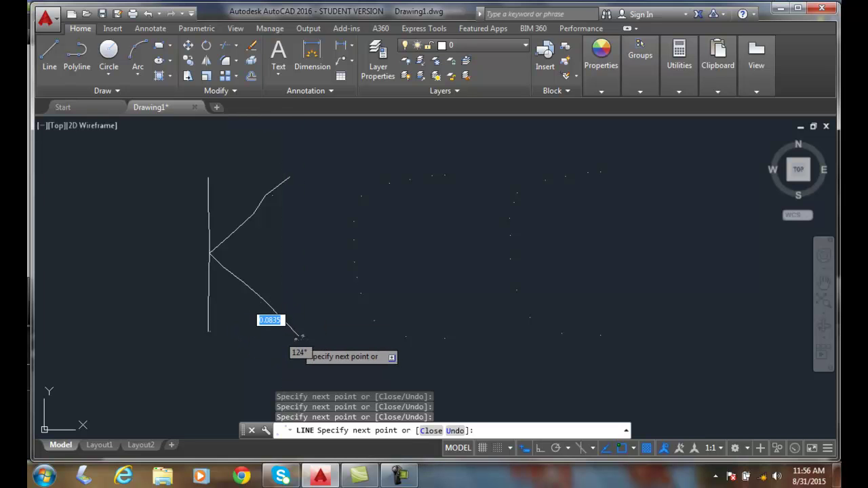
{"action": "key", "text": "Return"}
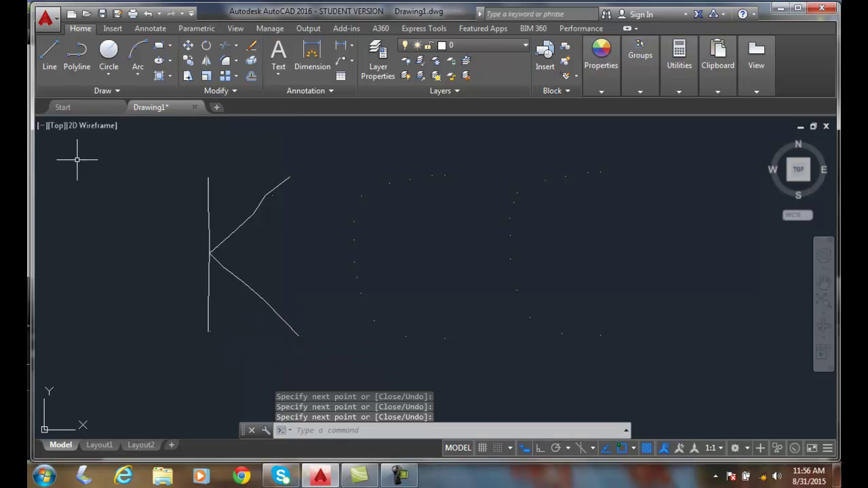
Start a polyline at the C's top-right dot and trace its top arc around to the left side.
{"action": "left_click", "coordinate": [77, 61]}
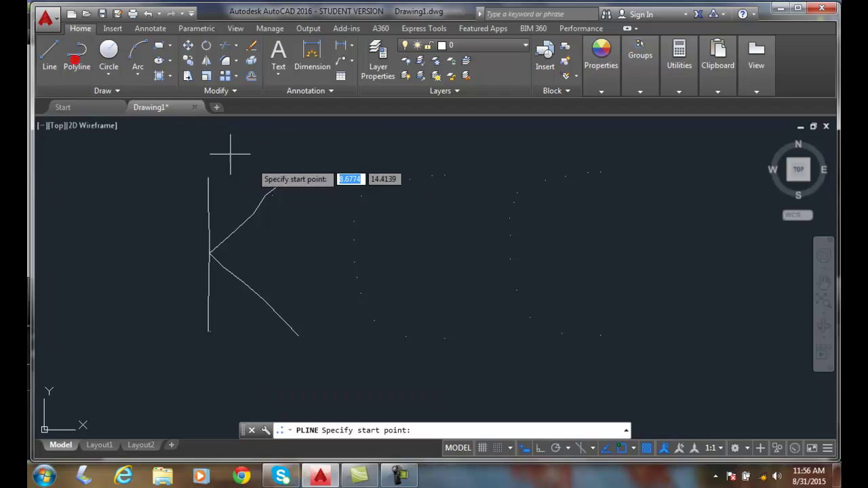
{"action": "left_click", "coordinate": [445, 175]}
{"action": "left_click", "coordinate": [405, 180]}
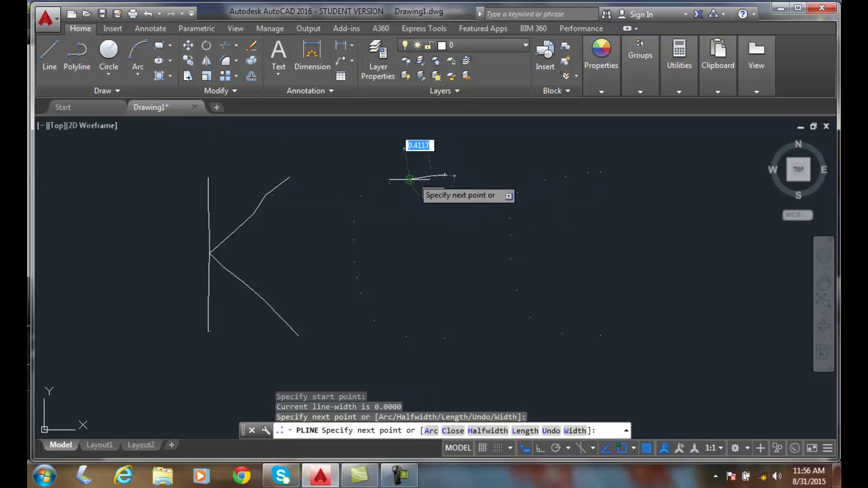
{"action": "left_click", "coordinate": [390, 182]}
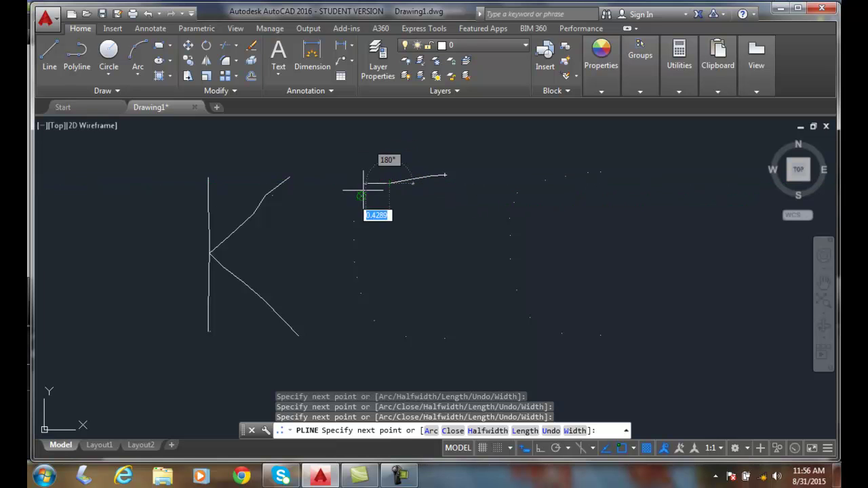
{"action": "left_click", "coordinate": [359, 195]}
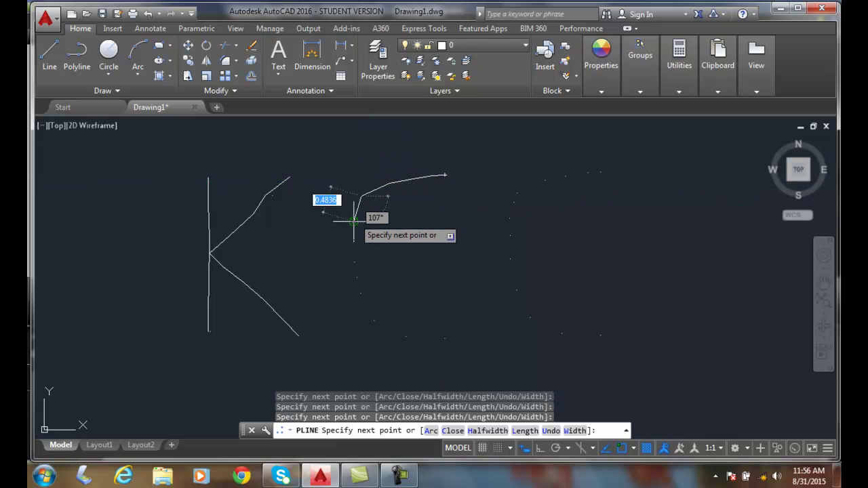
{"action": "left_click", "coordinate": [354, 220]}
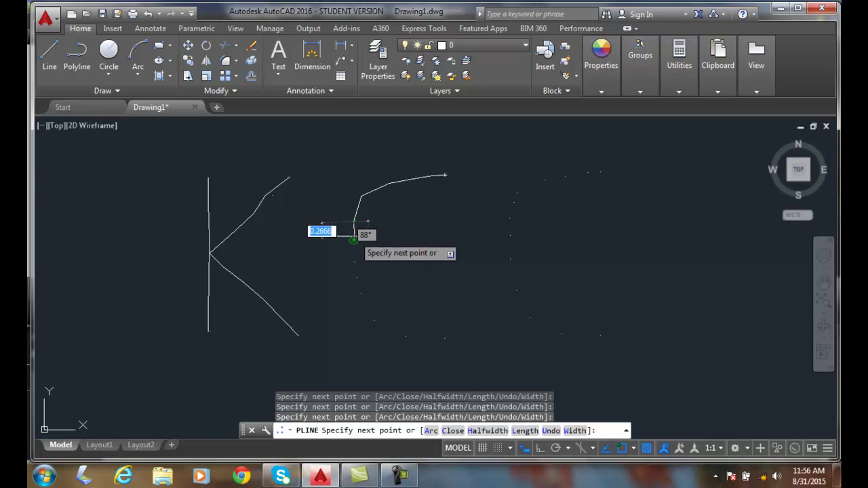
Carry the polyline down the C's left side and around the bottom to the bottom-right dot.
{"action": "left_click", "coordinate": [354, 262]}
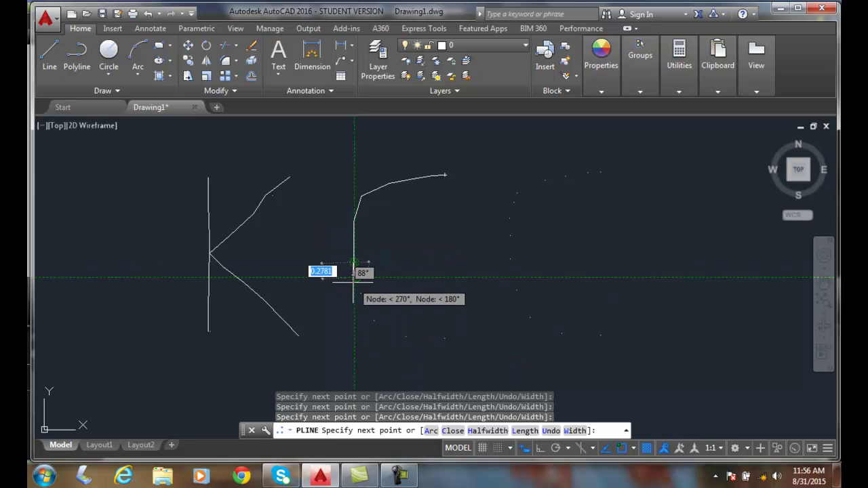
{"action": "left_click", "coordinate": [356, 278]}
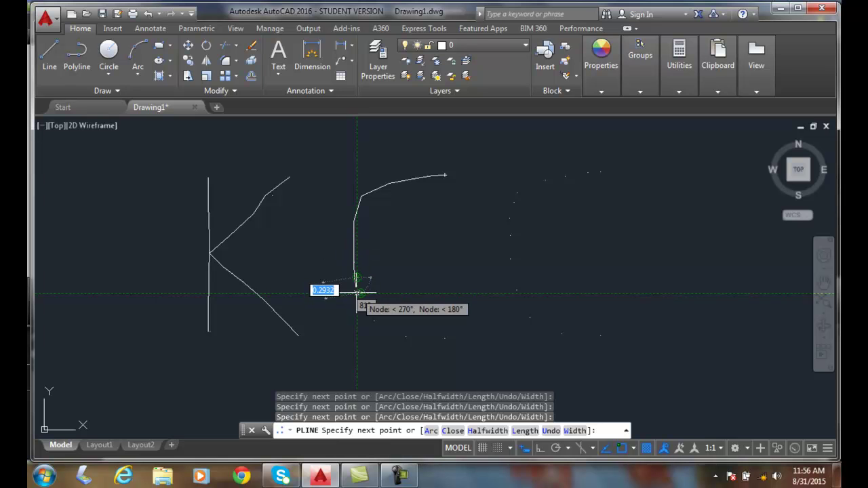
{"action": "left_click", "coordinate": [360, 294]}
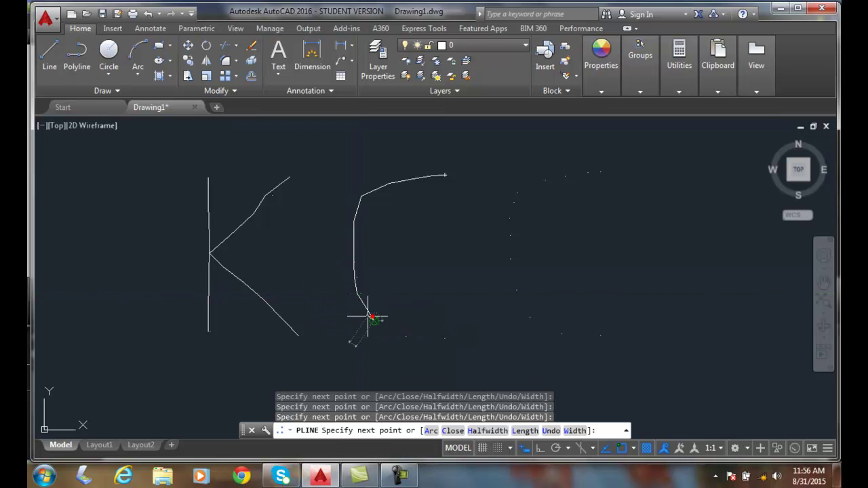
{"action": "left_click", "coordinate": [373, 319]}
{"action": "left_click", "coordinate": [406, 336]}
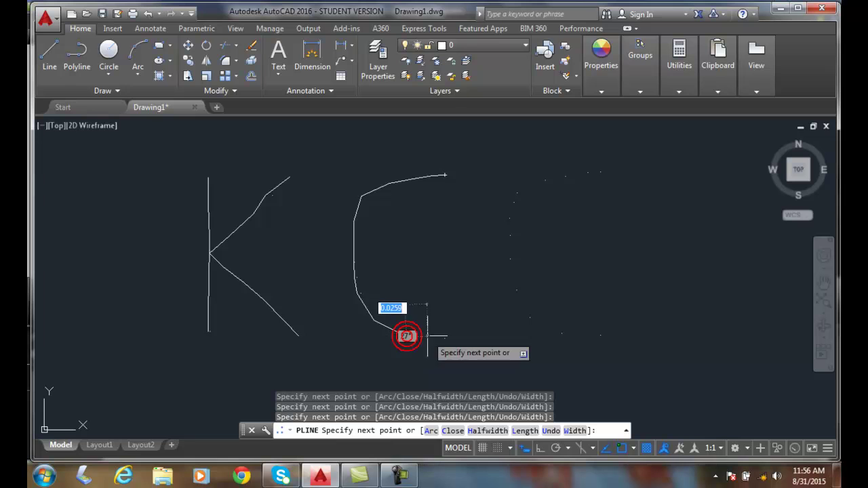
{"action": "left_click", "coordinate": [443, 338]}
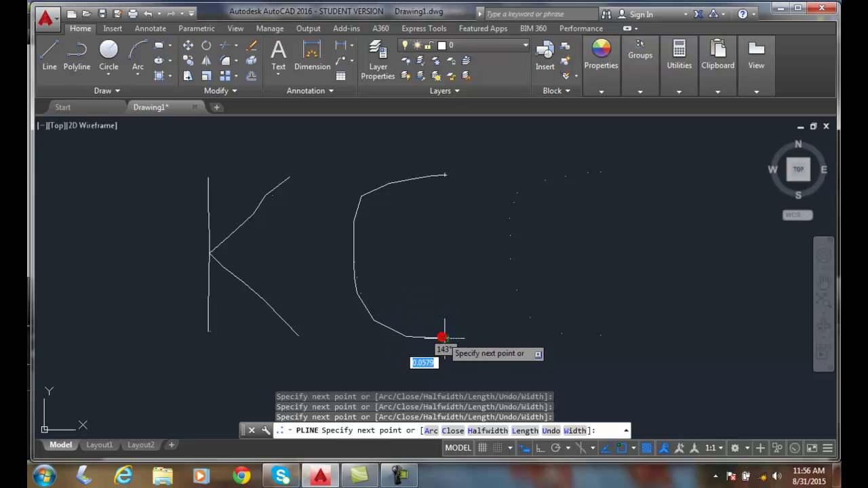
{"action": "key", "text": "Return"}
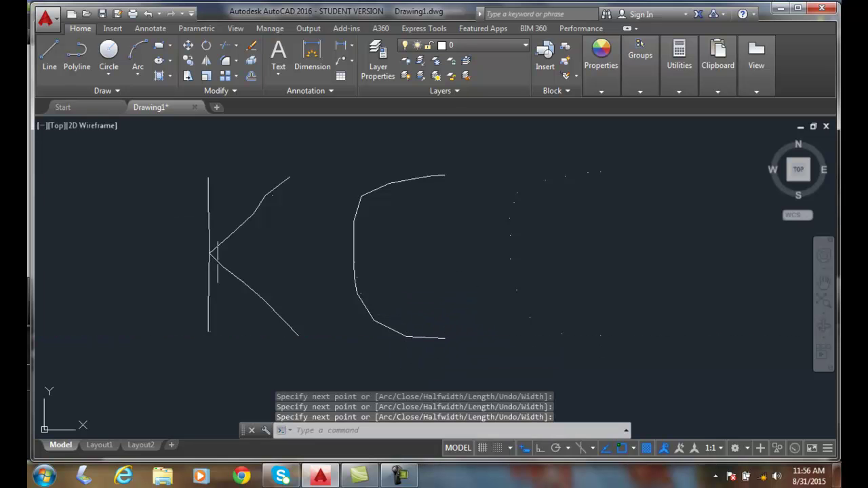
Trace the second C as a polyline through eight nodes, top-right around to bottom-right.
{"action": "left_click", "coordinate": [76, 50]}
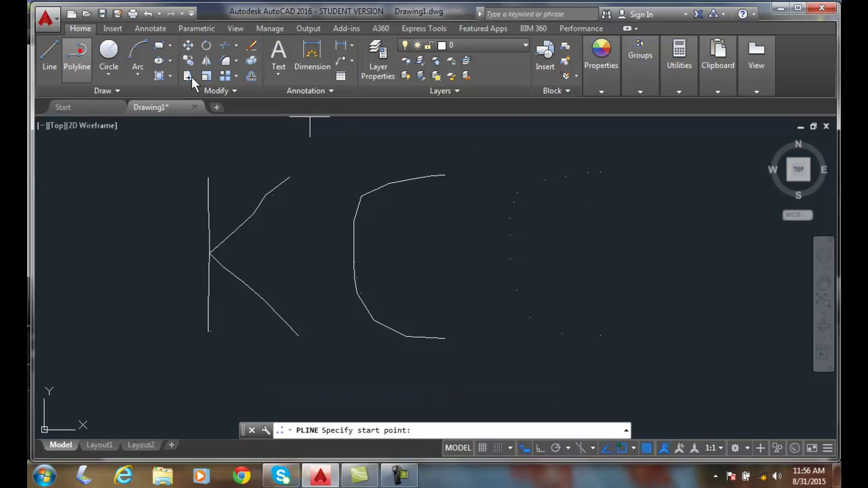
{"action": "left_click", "coordinate": [595, 170]}
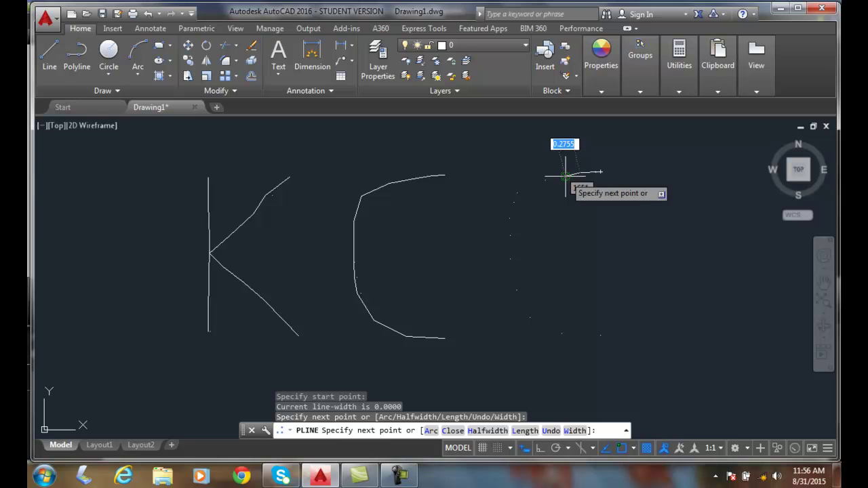
{"action": "left_click", "coordinate": [567, 176]}
{"action": "left_click", "coordinate": [545, 181]}
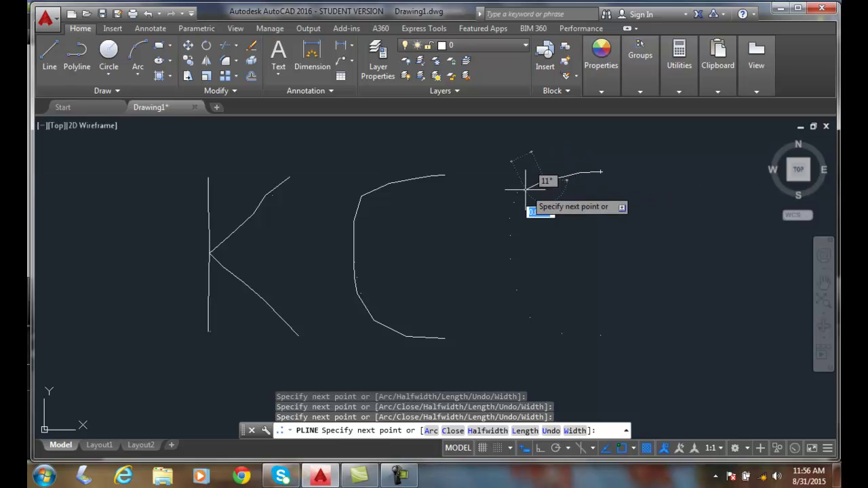
{"action": "left_click", "coordinate": [514, 194]}
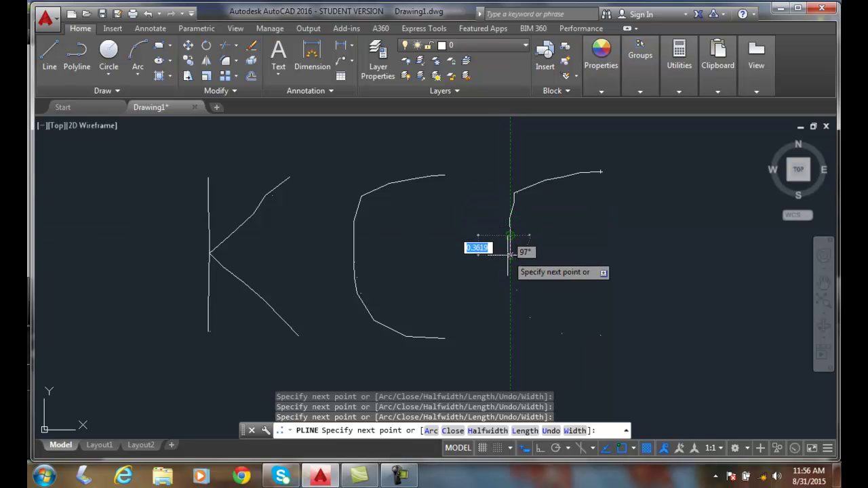
{"action": "left_click", "coordinate": [517, 290]}
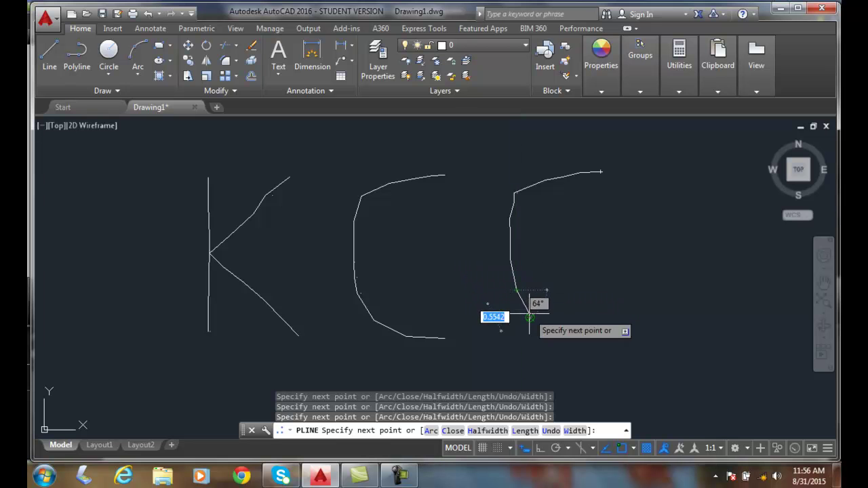
{"action": "left_click", "coordinate": [529, 317]}
{"action": "left_click", "coordinate": [563, 334]}
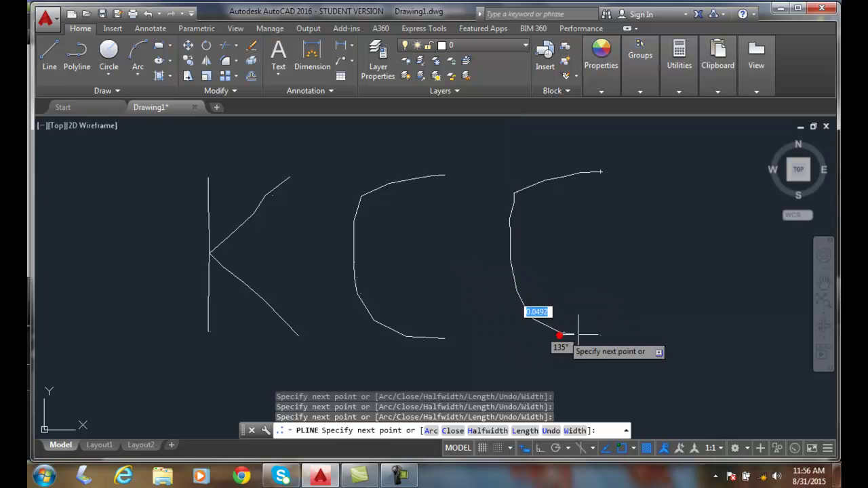
{"action": "left_click", "coordinate": [598, 335]}
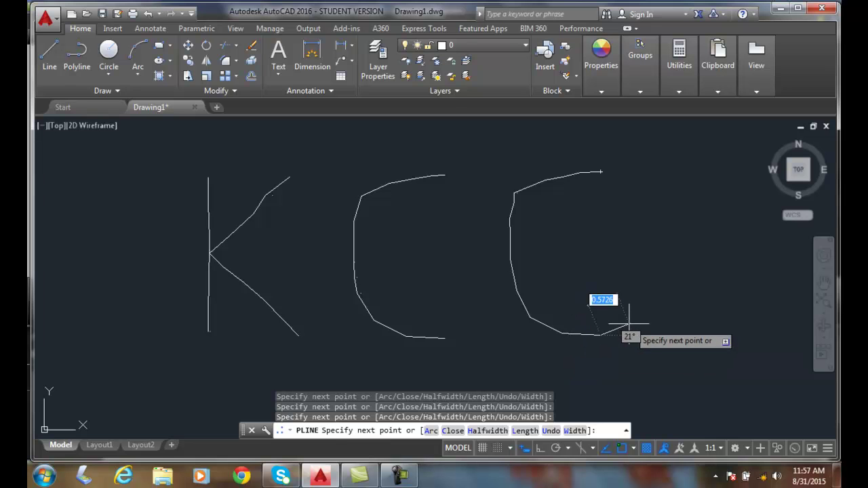
{"action": "key", "text": "Return"}
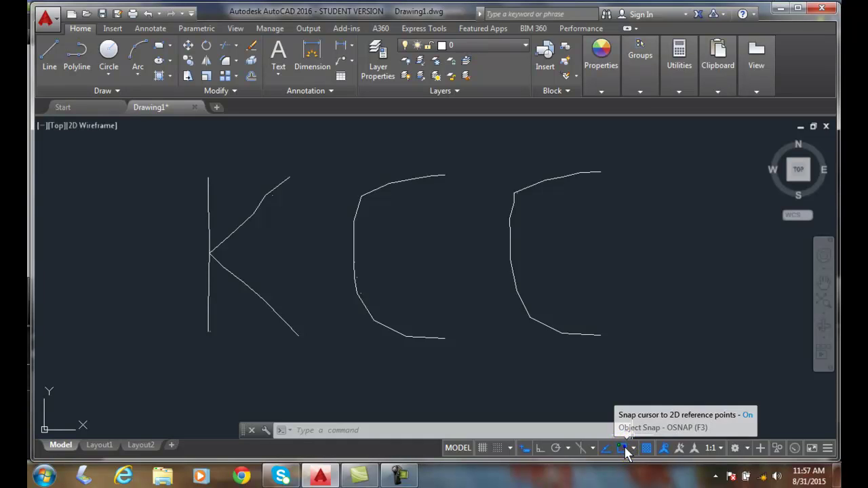
Display the object snap list showing Node as the only enabled snap.
{"action": "left_click", "coordinate": [625, 447]}
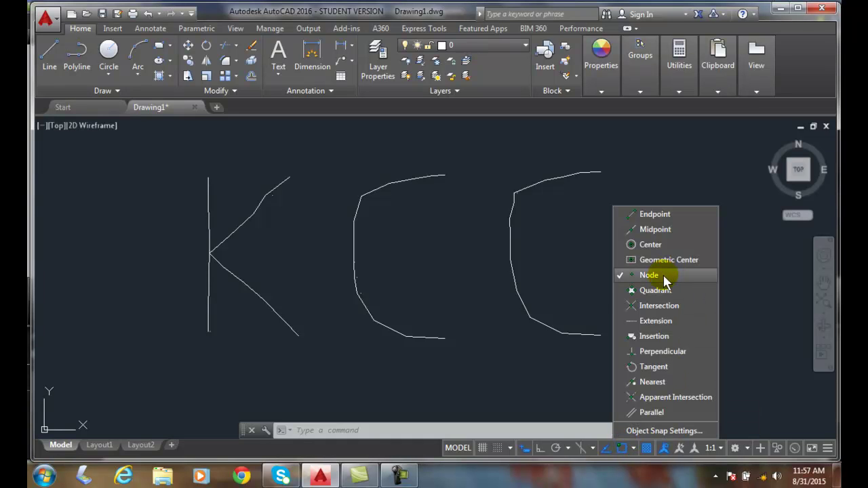